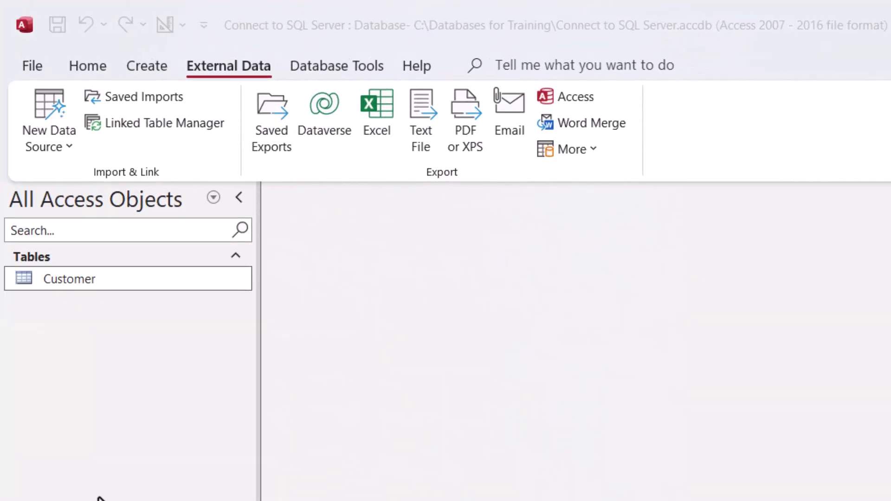
Start importing the text file tblEmployees.txt from the Data folder into a new table in the current database
{"action": "left_click", "coordinate": [155, 271]}
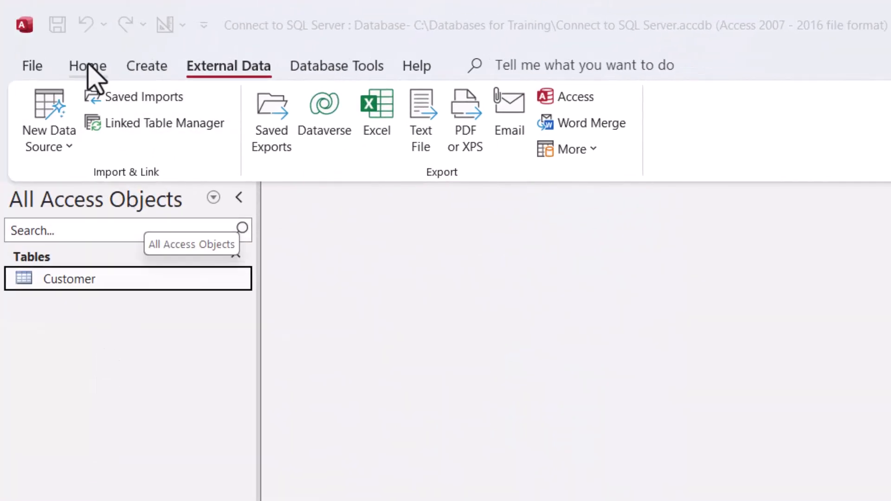
{"action": "left_click", "coordinate": [72, 138]}
{"action": "mouse_move", "coordinate": [109, 195]}
{"action": "left_click", "coordinate": [313, 325]}
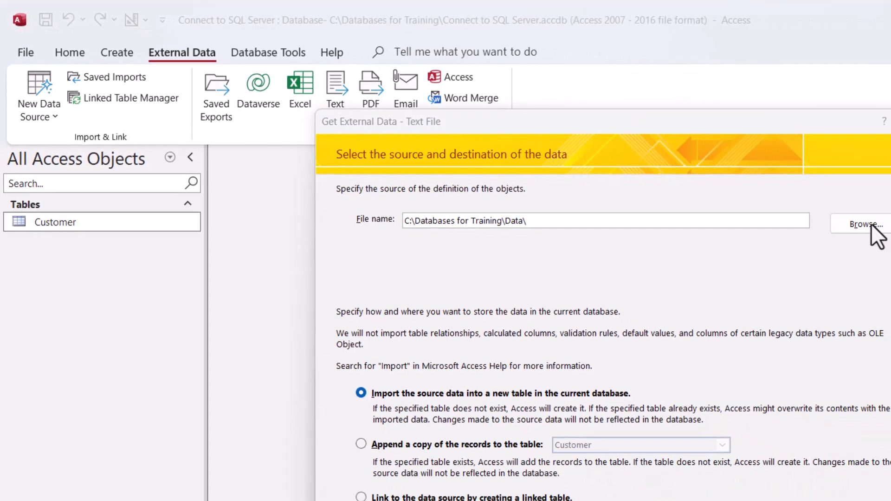
{"action": "left_click", "coordinate": [865, 225]}
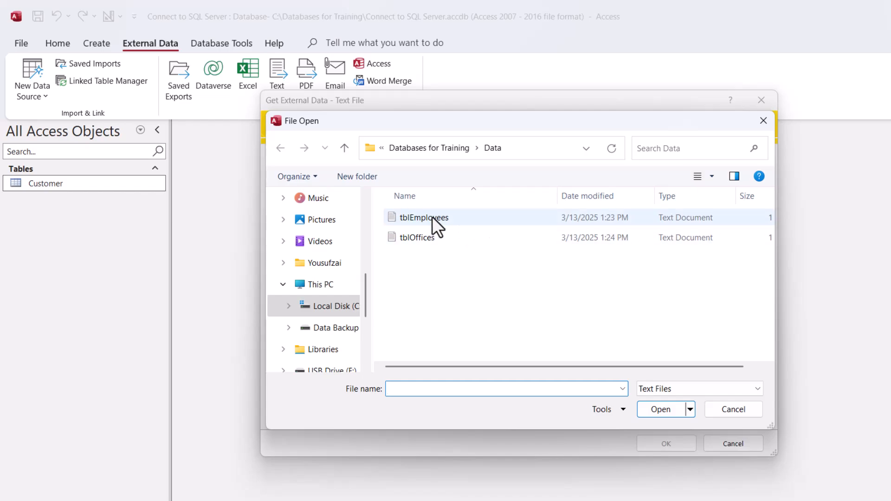
{"action": "left_click", "coordinate": [432, 217]}
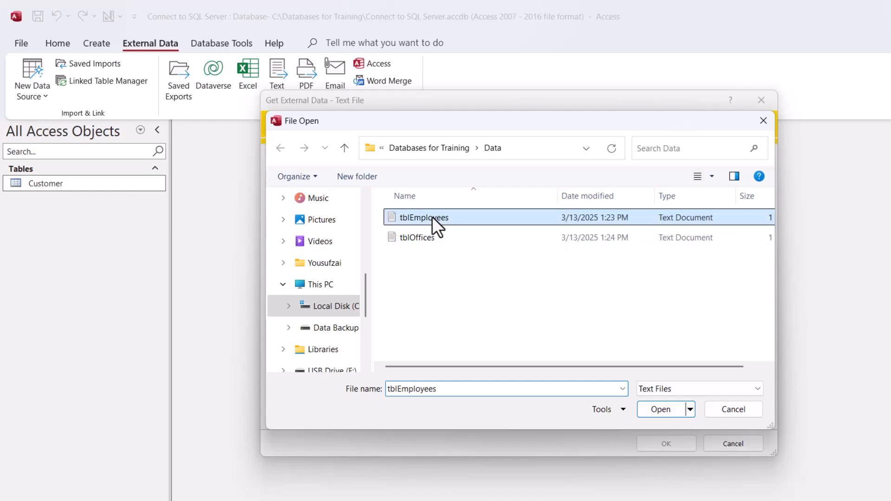
{"action": "left_click", "coordinate": [659, 410]}
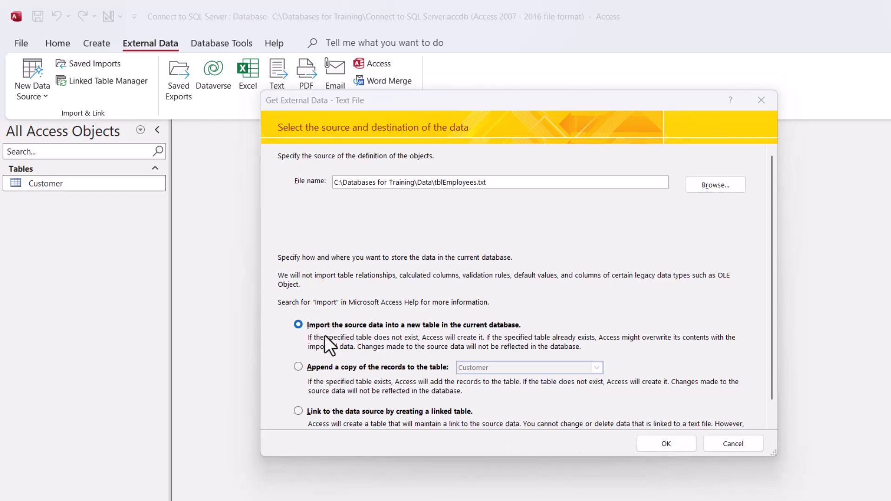
{"action": "scroll", "coordinate": [330, 401], "scroll_direction": "down", "scroll_amount": 1}
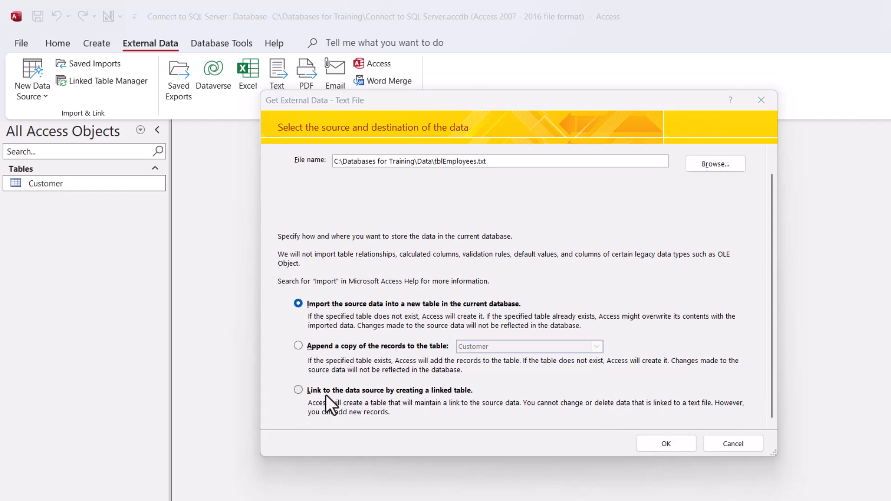
{"action": "left_click", "coordinate": [665, 444]}
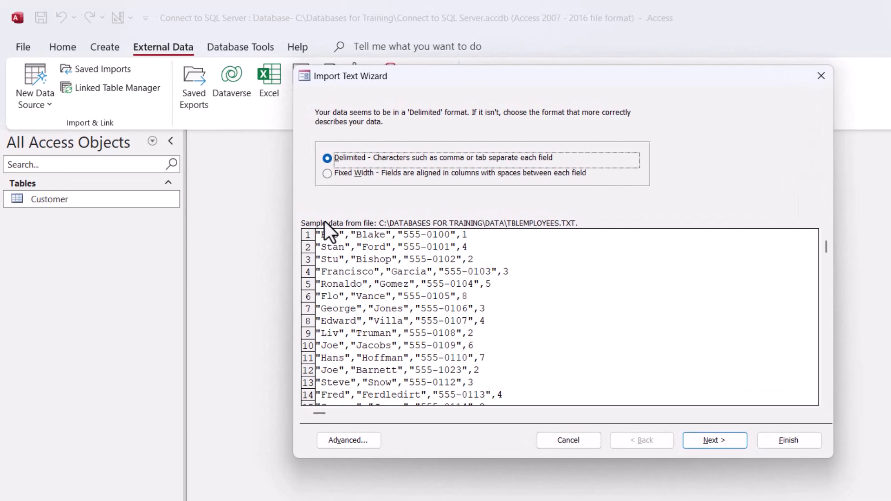
Import the file as comma-delimited without field names in the first row, and finish without saving the import steps
{"action": "left_click", "coordinate": [714, 440]}
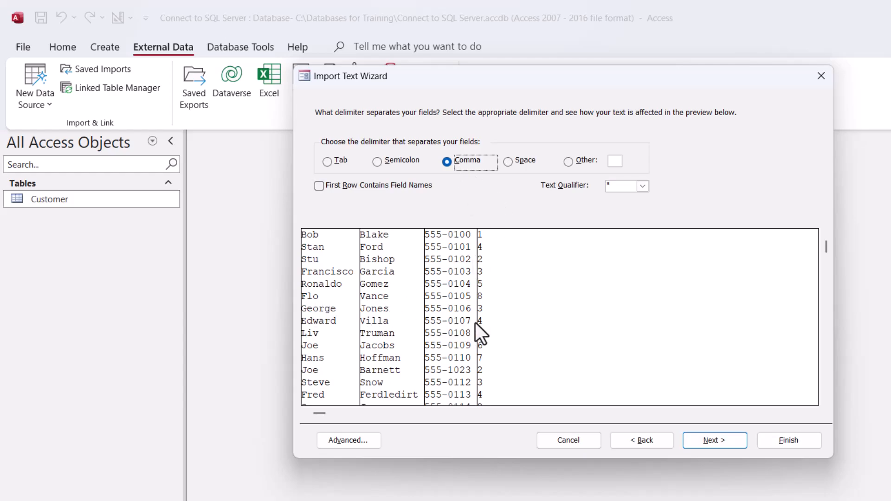
{"action": "left_click", "coordinate": [320, 185]}
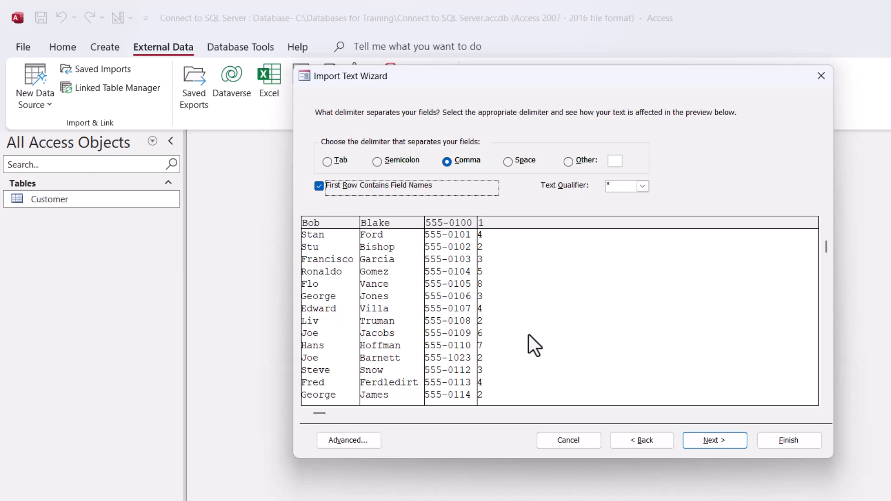
{"action": "left_click", "coordinate": [320, 186]}
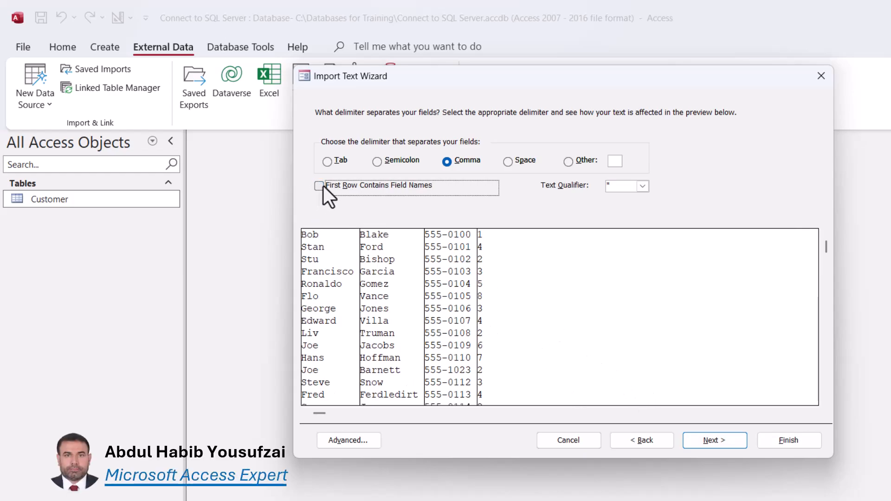
{"action": "left_click", "coordinate": [717, 439]}
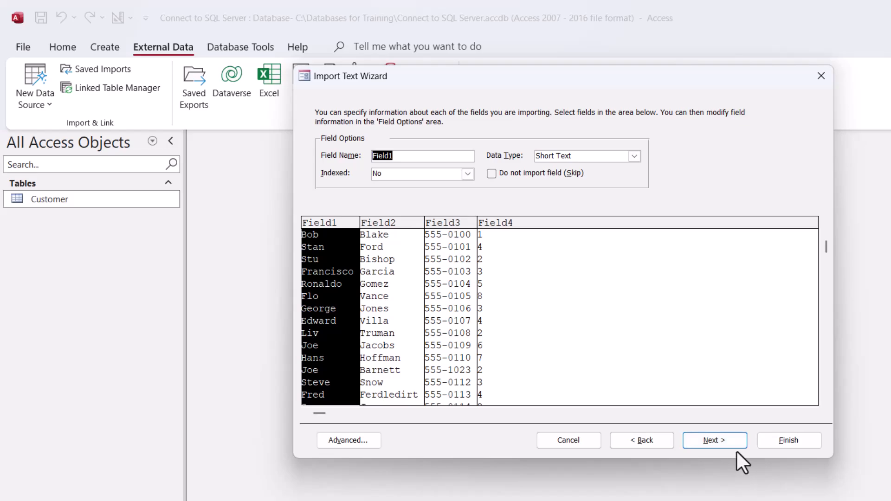
{"action": "left_click", "coordinate": [784, 439]}
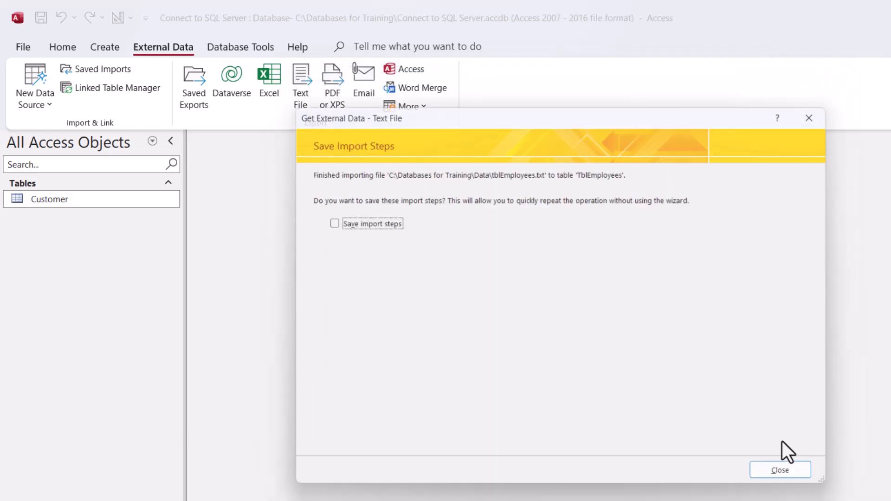
{"action": "left_click", "coordinate": [786, 470]}
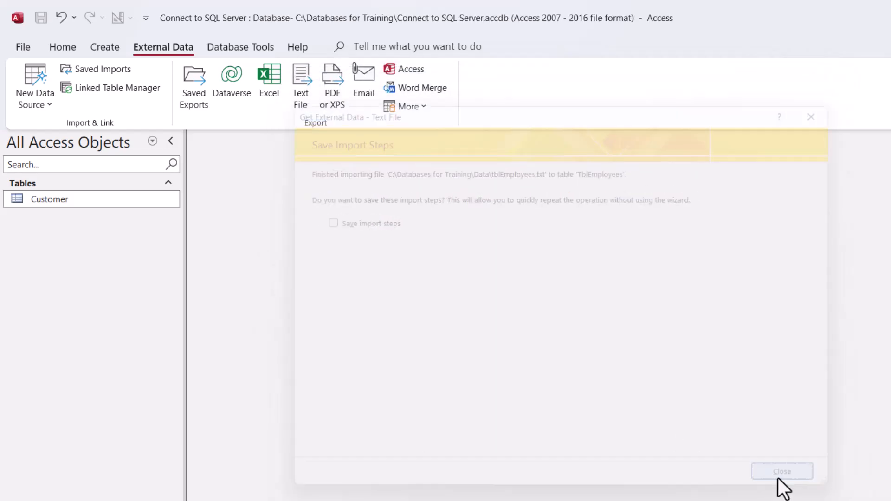
Open the TblEmployees table, examine its records and its field names and data types in Design View, and close it
{"action": "double_click", "coordinate": [66, 220]}
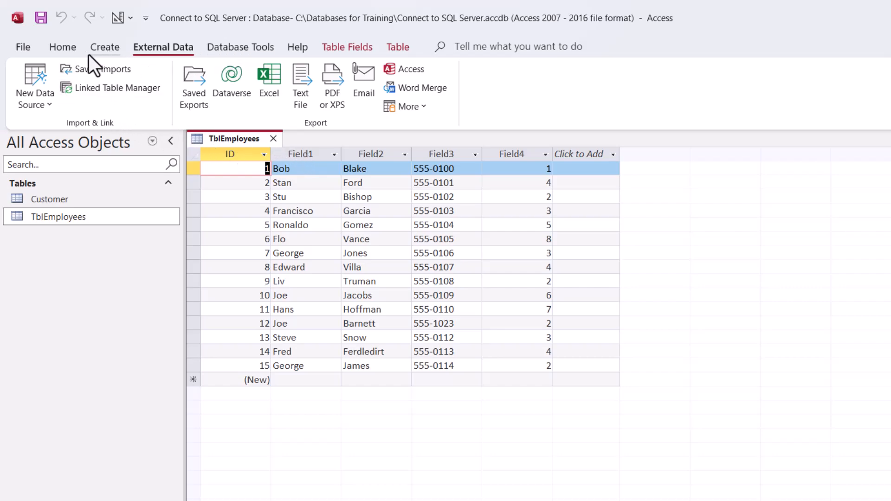
{"action": "left_click", "coordinate": [63, 46]}
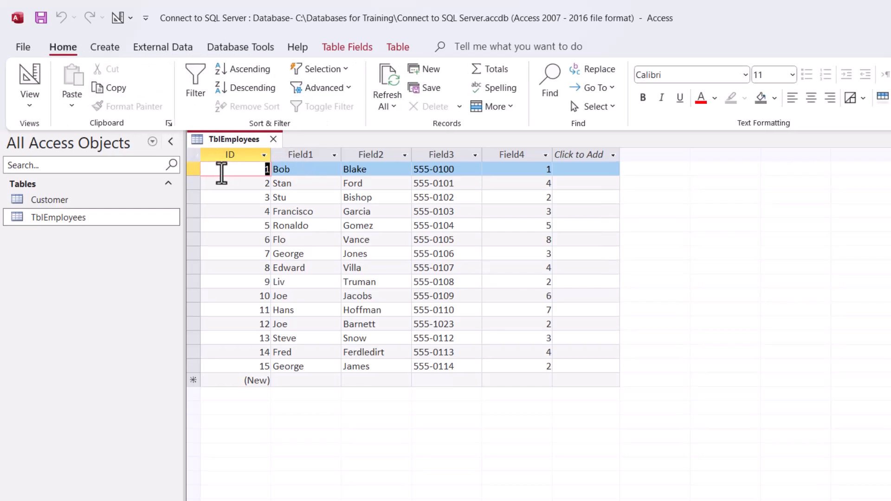
{"action": "left_click", "coordinate": [28, 76]}
{"action": "left_click_drag", "start_coordinate": [232, 184], "coordinate": [149, 179]}
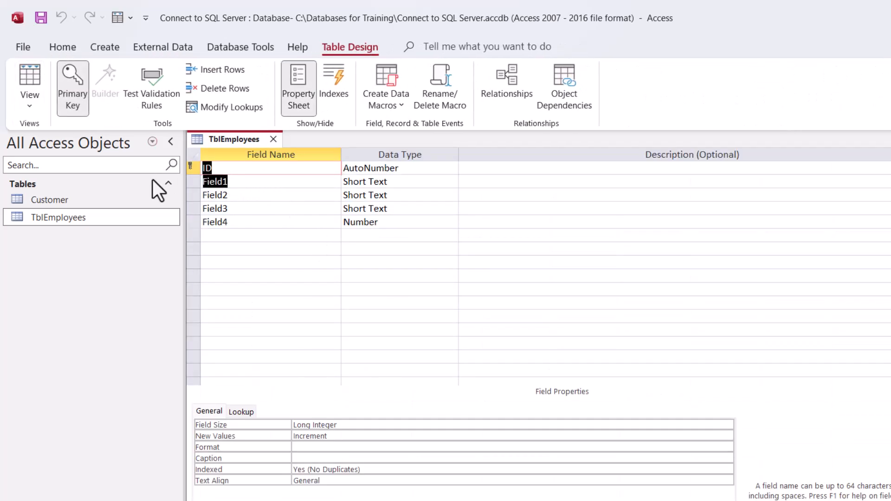
{"action": "left_click", "coordinate": [219, 209]}
{"action": "left_click_drag", "start_coordinate": [217, 222], "coordinate": [250, 229]}
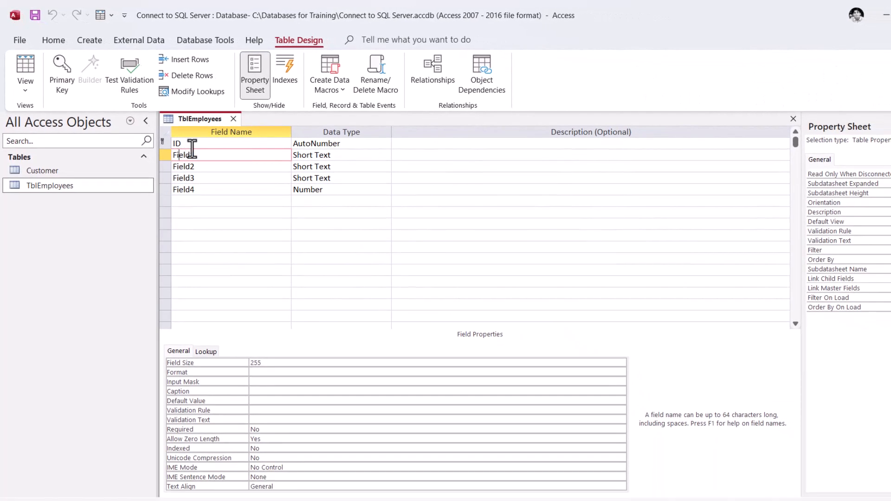
{"action": "left_click", "coordinate": [272, 139]}
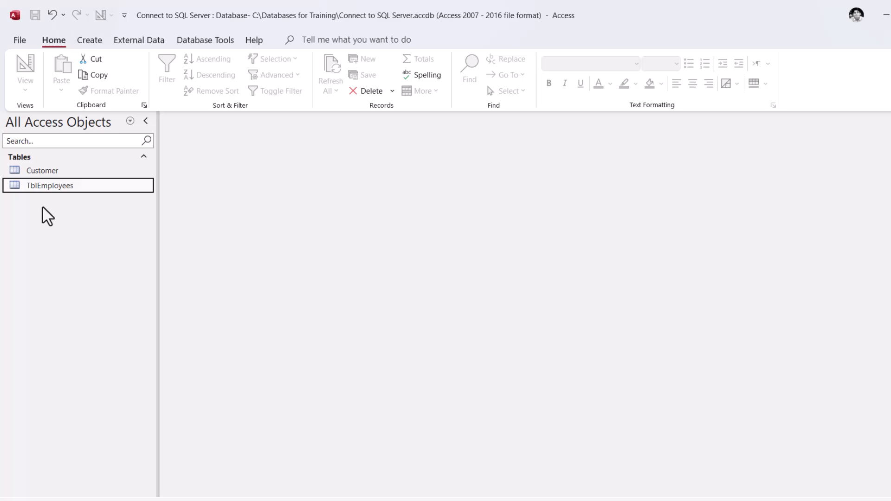
Start another text file import of tblEmployees.txt, set to append a copy of the records to the TblEmployees table
{"action": "left_click", "coordinate": [140, 43]}
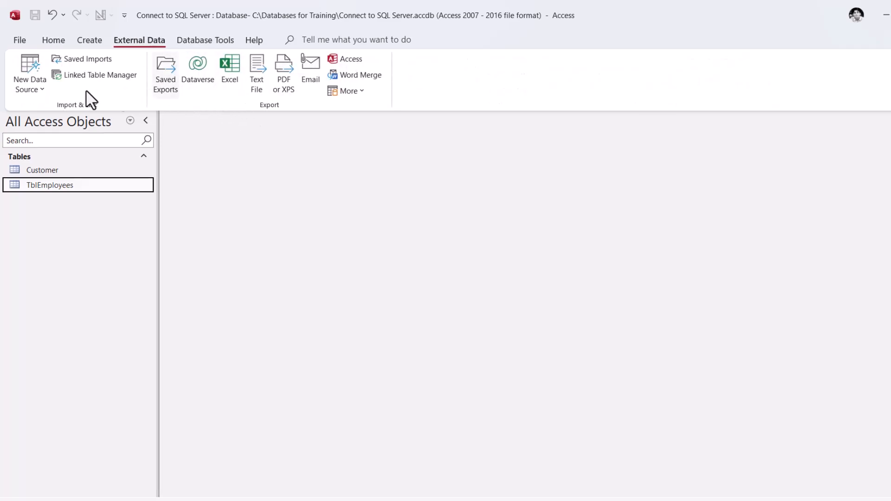
{"action": "left_click", "coordinate": [43, 90]}
{"action": "mouse_move", "coordinate": [65, 116]}
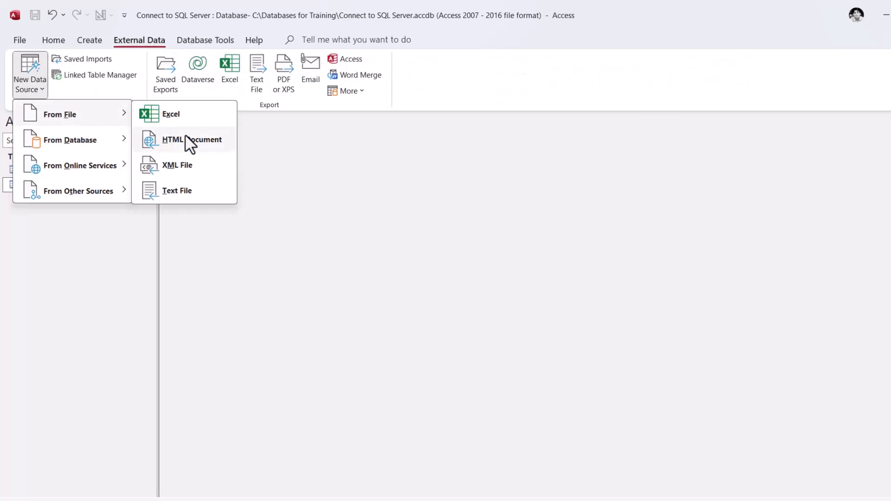
{"action": "left_click", "coordinate": [177, 190]}
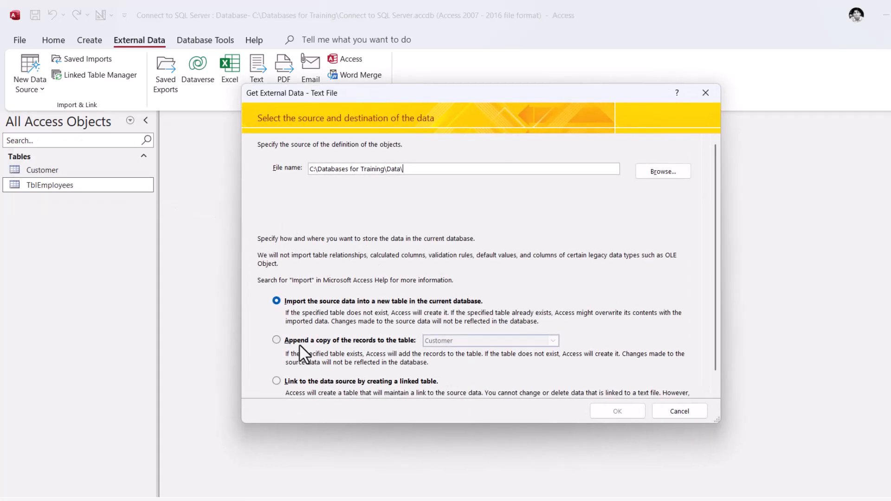
{"action": "left_click", "coordinate": [299, 343]}
{"action": "left_click", "coordinate": [553, 341]}
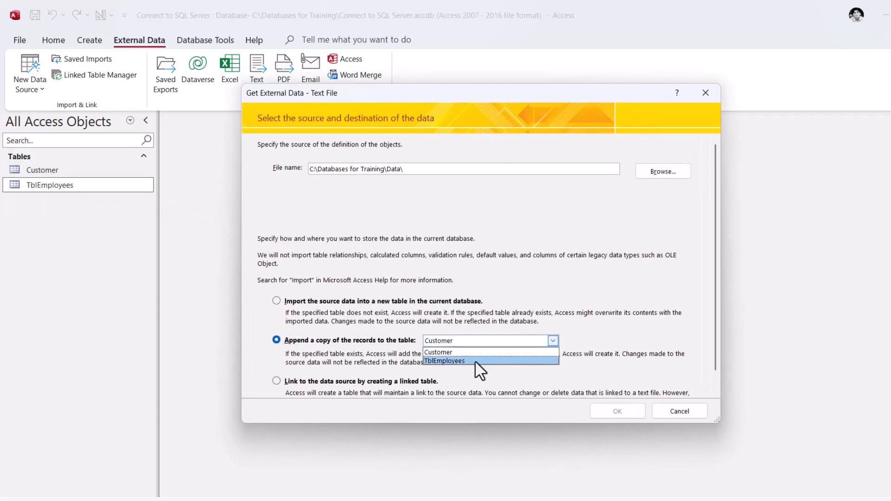
{"action": "left_click", "coordinate": [476, 361]}
{"action": "left_click", "coordinate": [678, 172]}
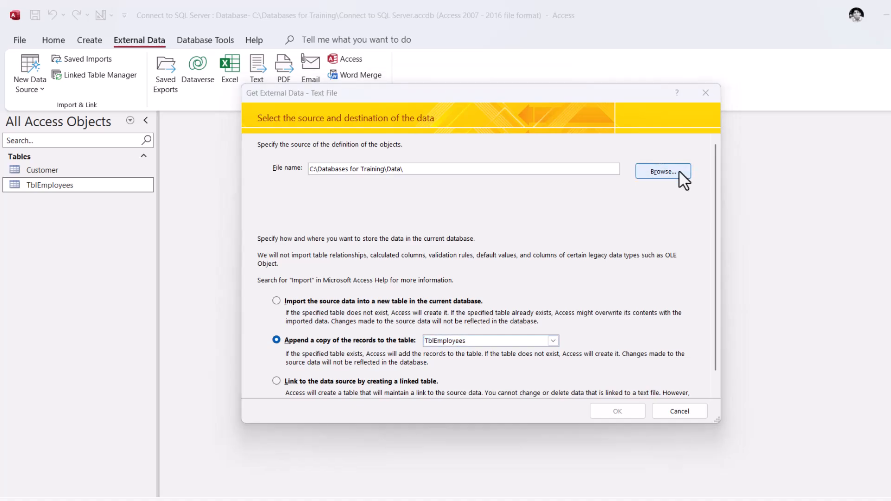
{"action": "left_click", "coordinate": [431, 202]}
{"action": "double_click", "coordinate": [434, 211]}
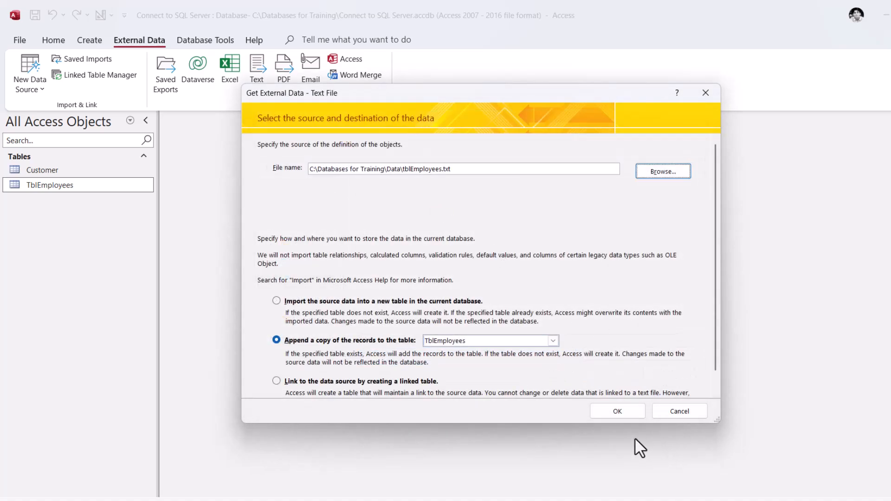
{"action": "left_click", "coordinate": [615, 412]}
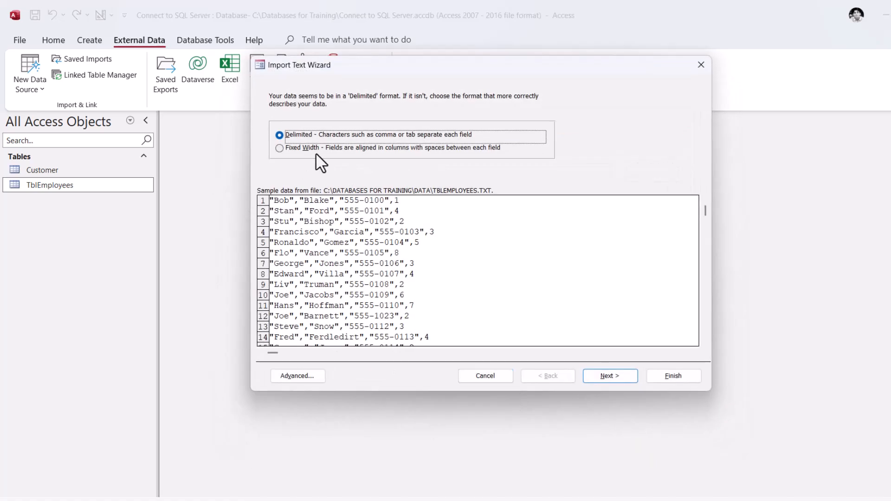
Complete the delimited import into TblEmployees and close the wizard without saving the import steps
{"action": "left_click", "coordinate": [616, 380]}
{"action": "left_click", "coordinate": [616, 379]}
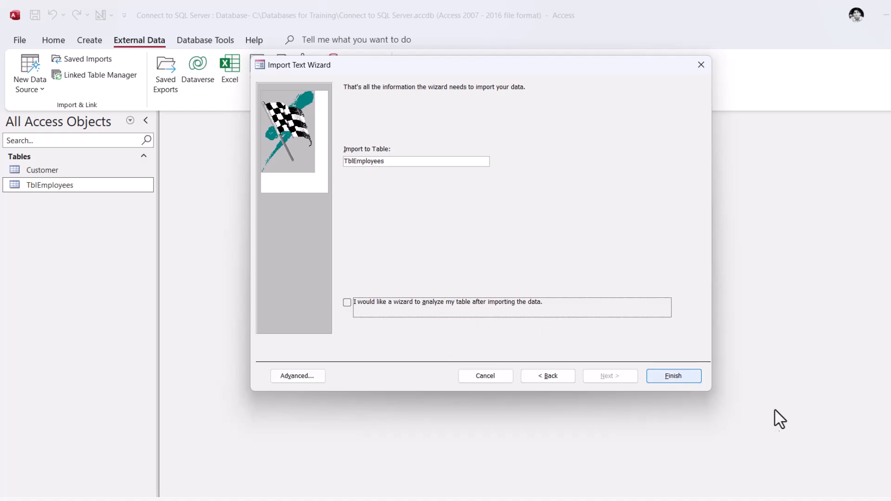
{"action": "left_click", "coordinate": [681, 379]}
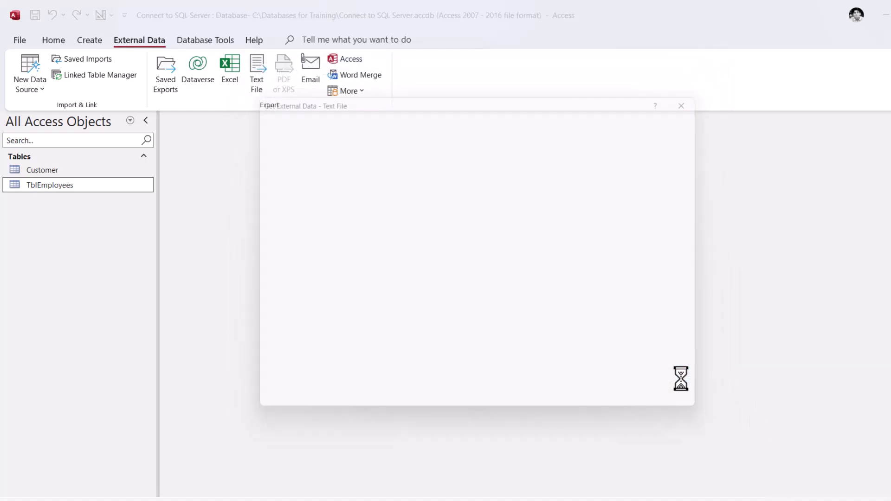
{"action": "left_click", "coordinate": [658, 412]}
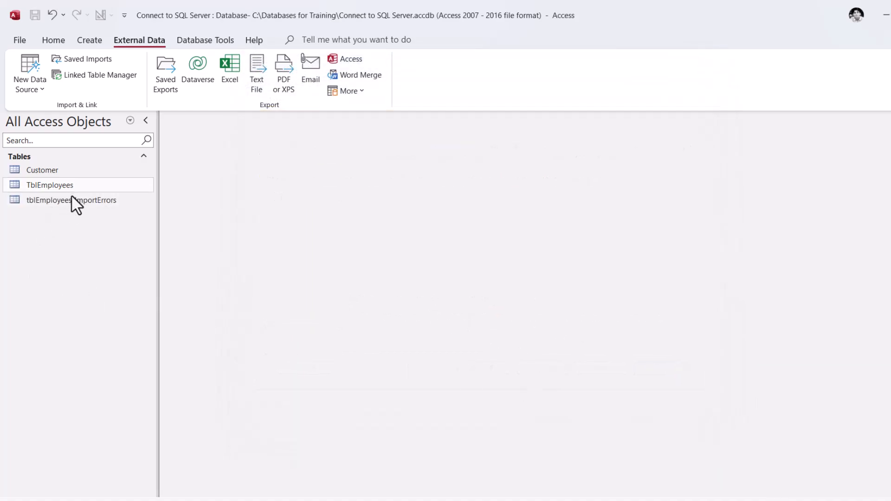
Open TblEmployees and examine how the appended records line up with the ID and Field1 to Field4 columns
{"action": "double_click", "coordinate": [56, 186]}
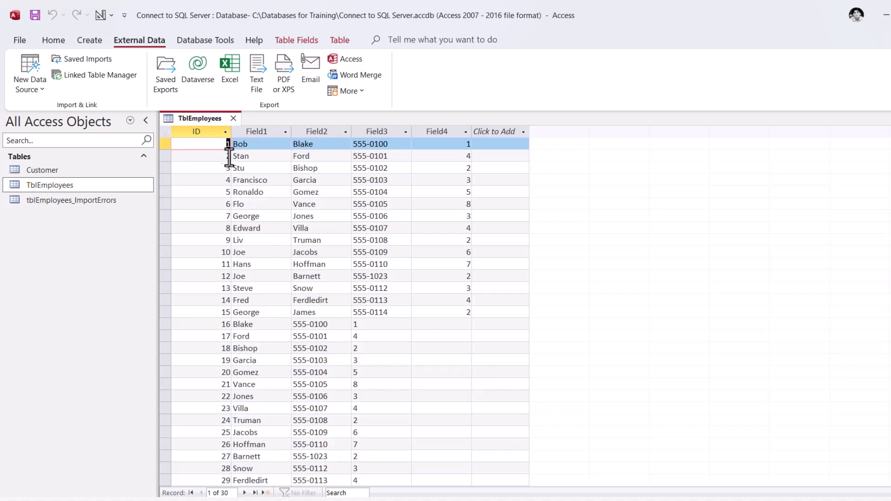
{"action": "left_click_drag", "start_coordinate": [208, 128], "coordinate": [515, 124]}
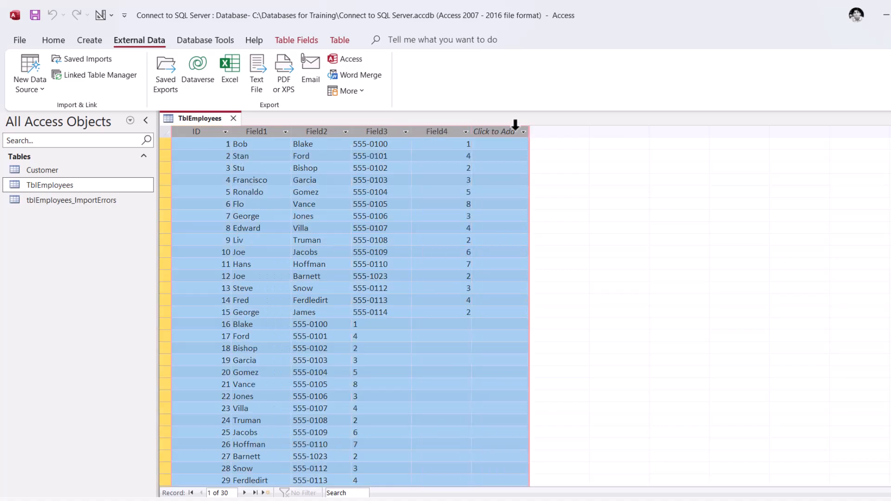
{"action": "left_click", "coordinate": [515, 127]}
{"action": "left_click", "coordinate": [387, 327]}
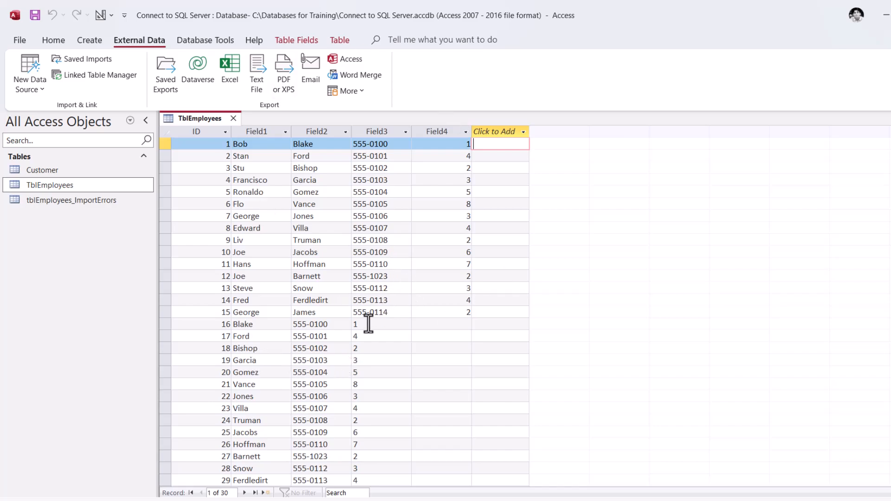
{"action": "scroll", "coordinate": [279, 364], "scroll_direction": "down", "scroll_amount": 5}
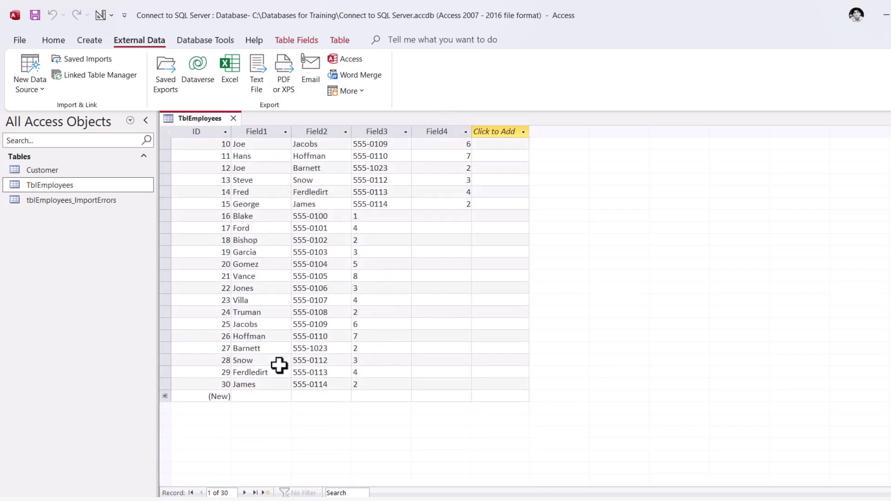
{"action": "scroll", "coordinate": [278, 368], "scroll_direction": "up", "scroll_amount": 5}
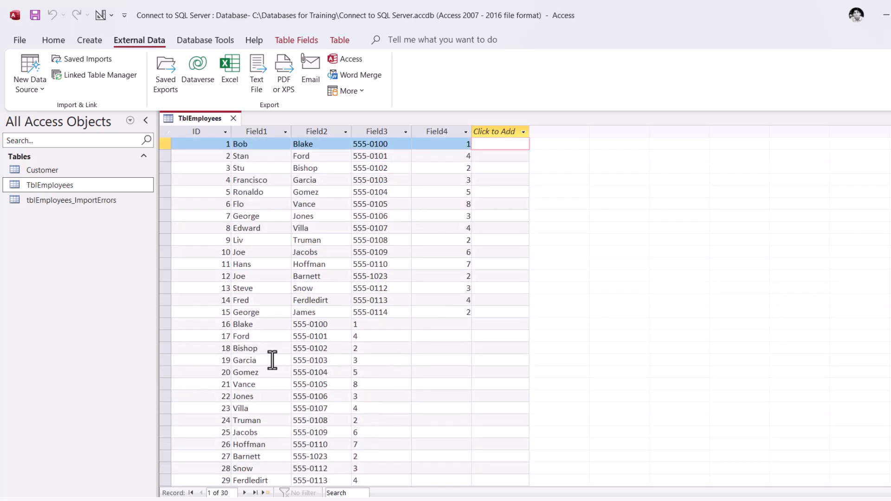
{"action": "left_click", "coordinate": [204, 131]}
{"action": "left_click", "coordinate": [262, 131]}
{"action": "left_click", "coordinate": [325, 132]}
{"action": "left_click", "coordinate": [378, 131]}
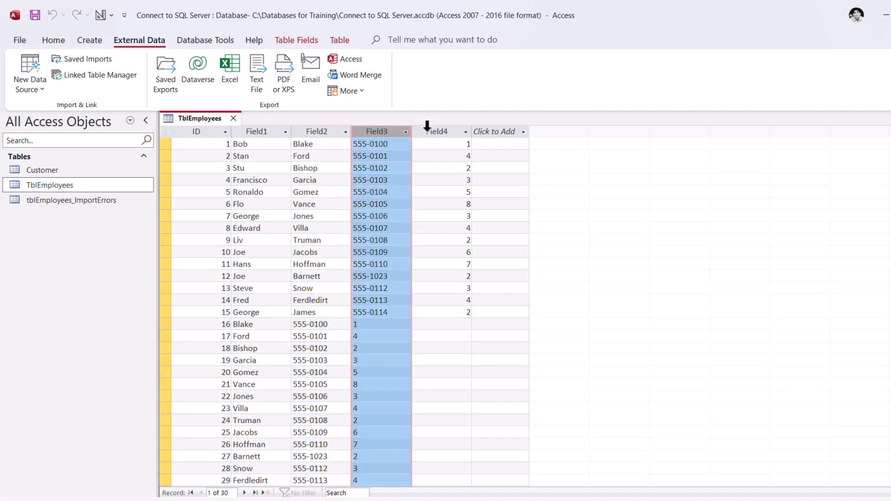
{"action": "left_click", "coordinate": [438, 131]}
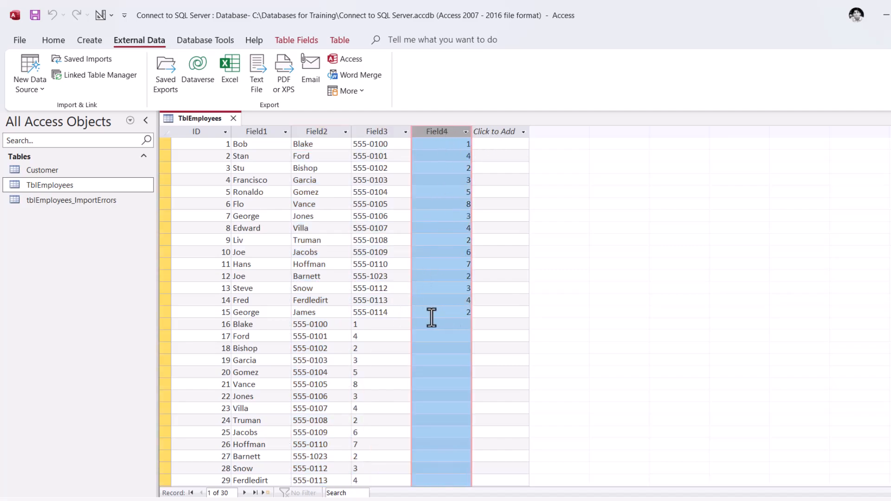
Open the tblEmployees_ImportErrors table, examine the error, field and row of each logged import problem, and close it
{"action": "left_click_drag", "start_coordinate": [239, 328], "coordinate": [334, 332]}
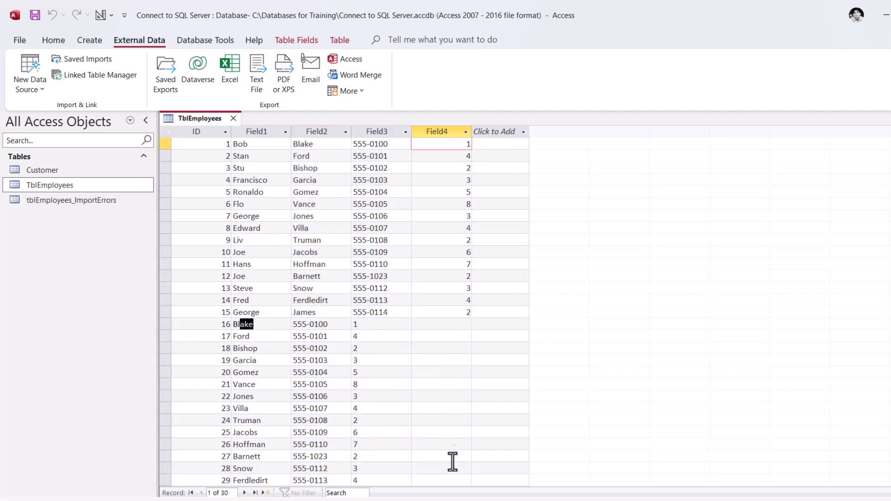
{"action": "double_click", "coordinate": [77, 204]}
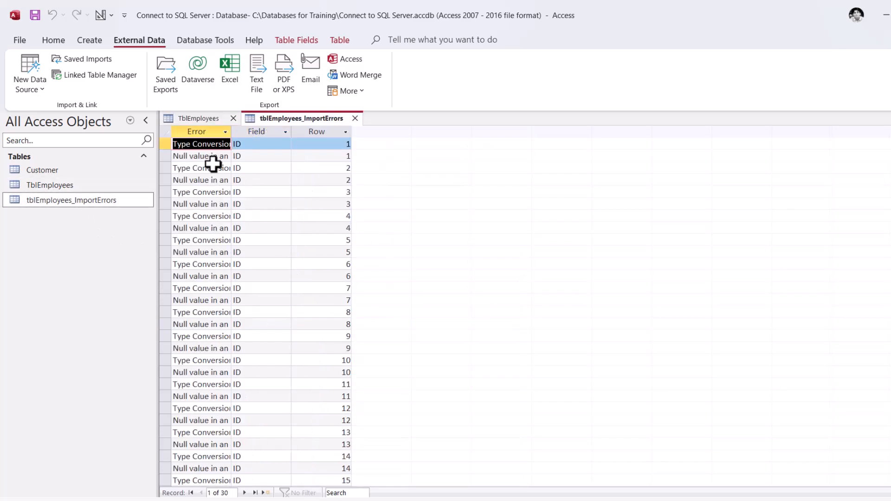
{"action": "scroll", "coordinate": [292, 379], "scroll_direction": "down", "scroll_amount": 4}
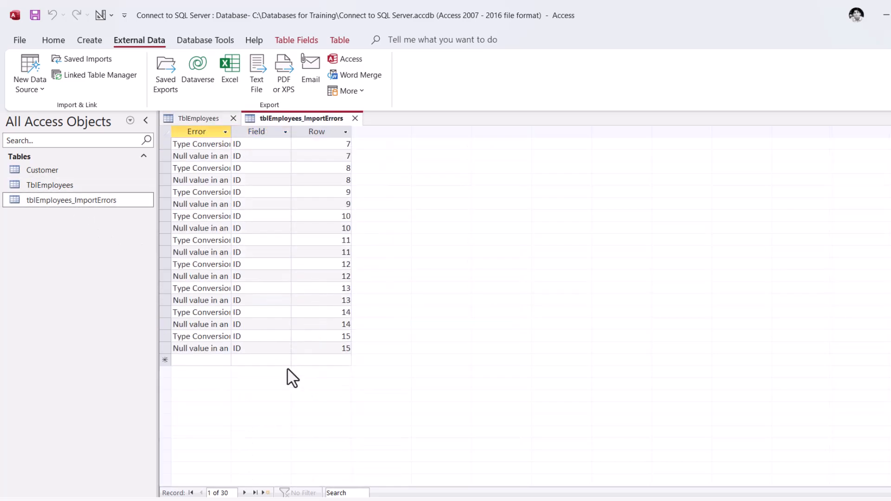
{"action": "scroll", "coordinate": [291, 374], "scroll_direction": "down", "scroll_amount": 3}
{"action": "scroll", "coordinate": [286, 364], "scroll_direction": "up", "scroll_amount": 5}
{"action": "left_click", "coordinate": [355, 118]}
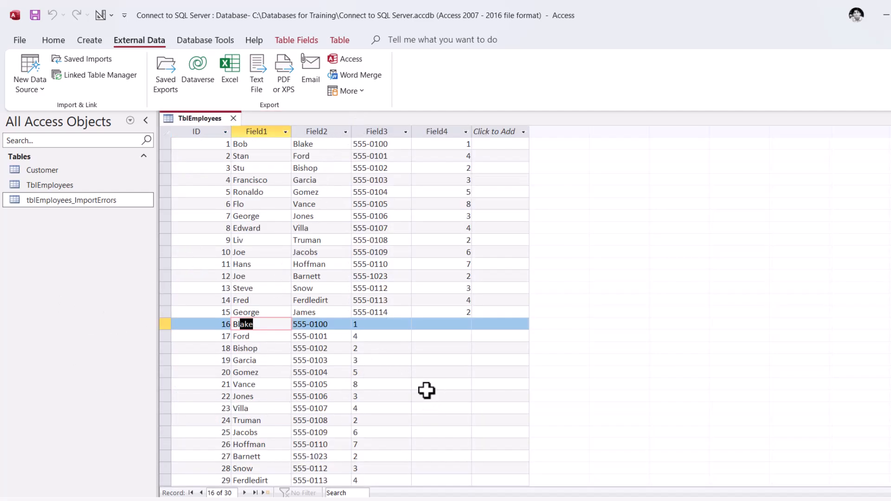
Compare the Field1 values of records 1 to 15 with the appended records from ID 16 in TblEmployees, and close the table
{"action": "left_click", "coordinate": [245, 253]}
{"action": "left_click", "coordinate": [258, 133]}
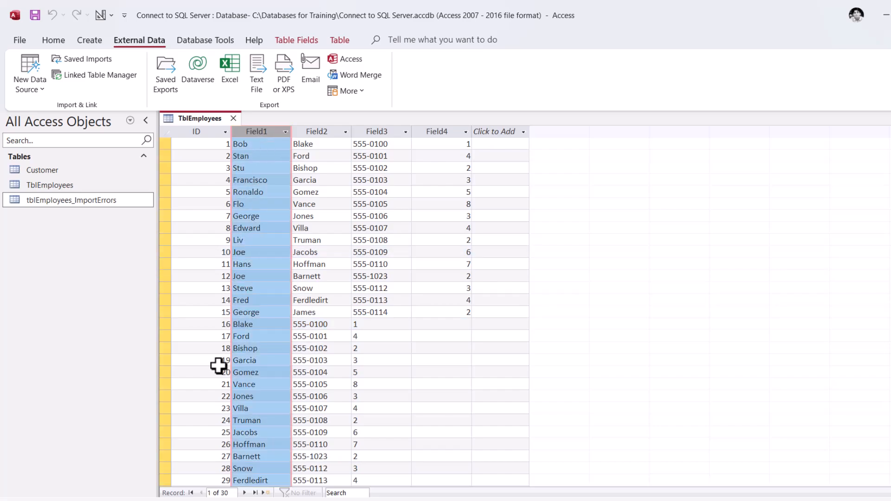
{"action": "left_click", "coordinate": [267, 241]}
{"action": "left_click_drag", "start_coordinate": [260, 315], "coordinate": [234, 142]}
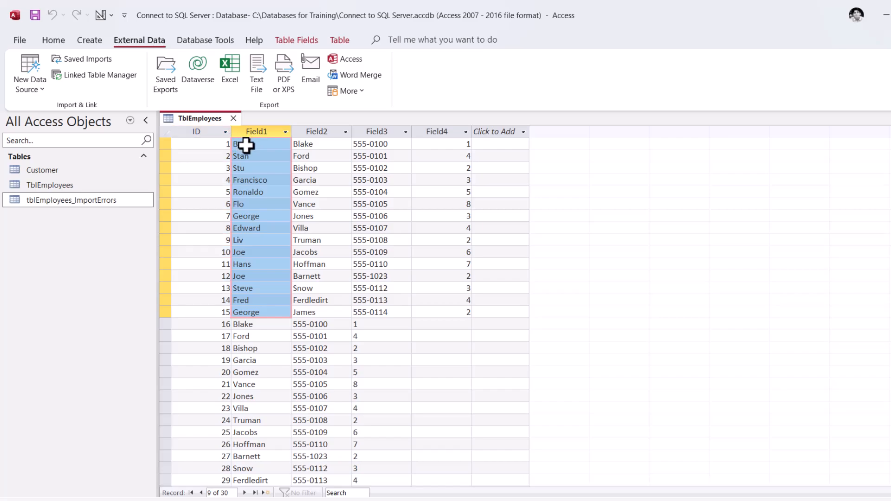
{"action": "left_click", "coordinate": [213, 324]}
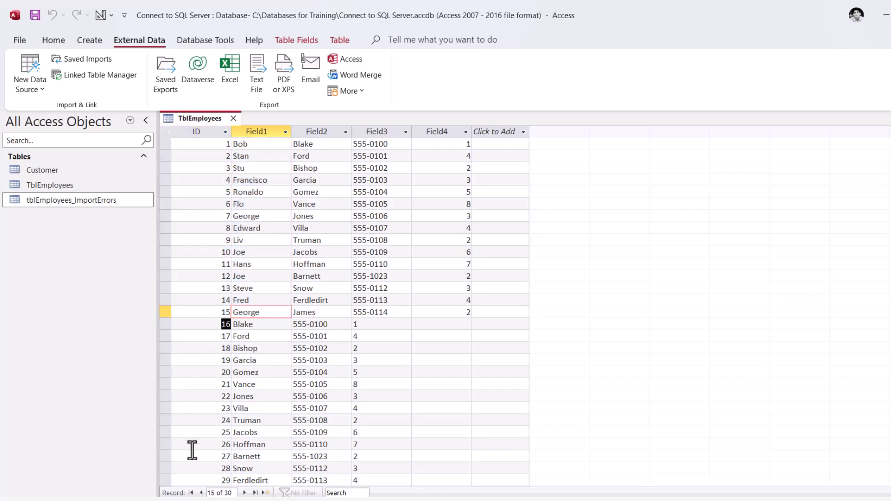
{"action": "key", "text": "shift+space"}
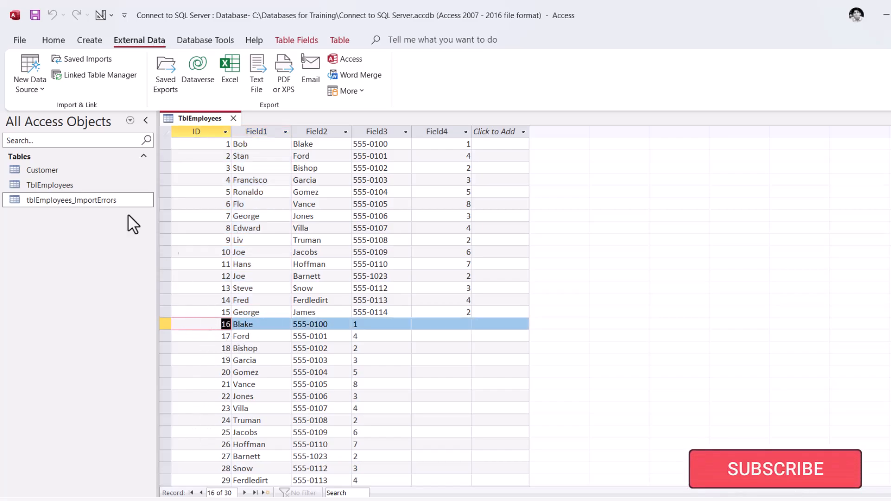
{"action": "left_click", "coordinate": [49, 205]}
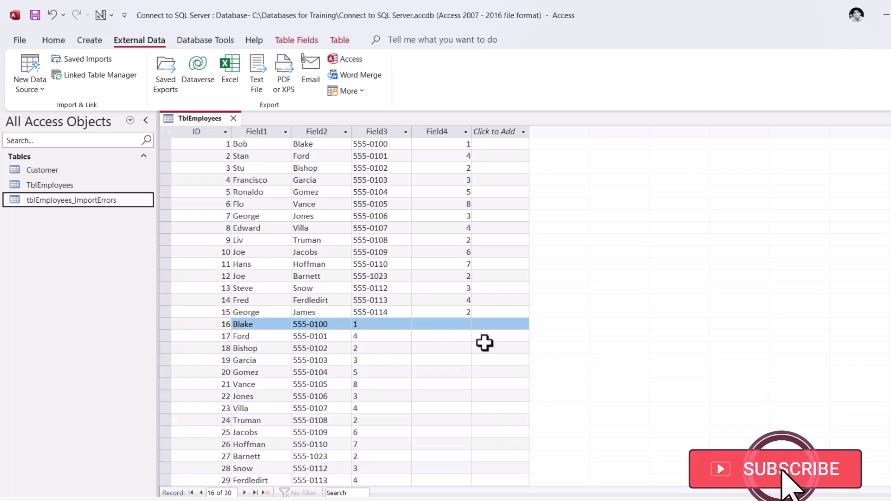
{"action": "left_click", "coordinate": [233, 118]}
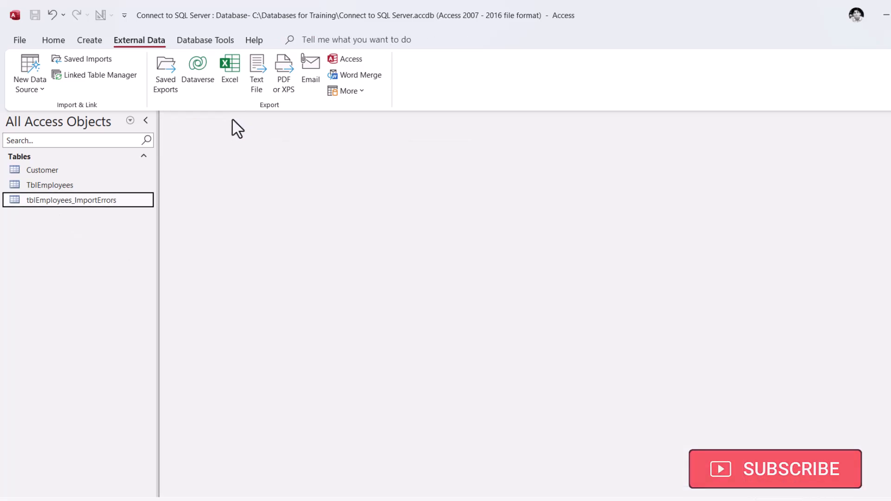
Start a text file link to tblOffices.txt in C:\Databases for Training\Data, set to create a linked table
{"action": "left_click", "coordinate": [46, 89]}
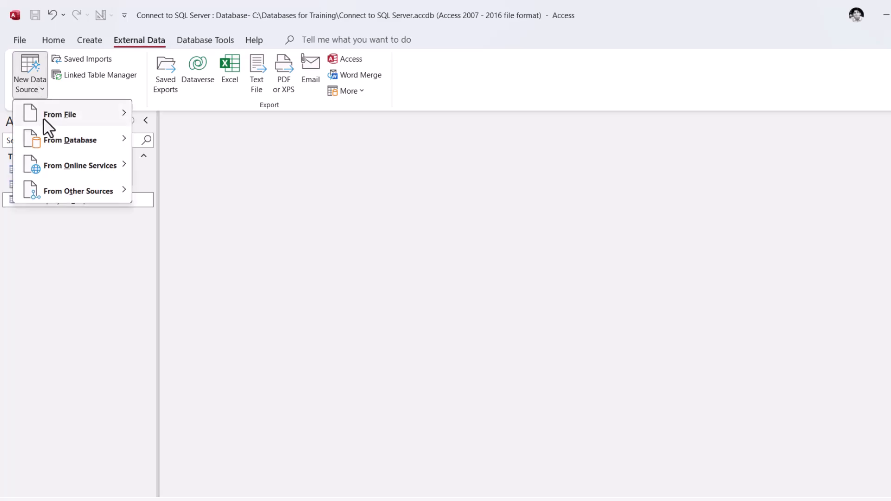
{"action": "mouse_move", "coordinate": [54, 124]}
{"action": "left_click", "coordinate": [197, 191]}
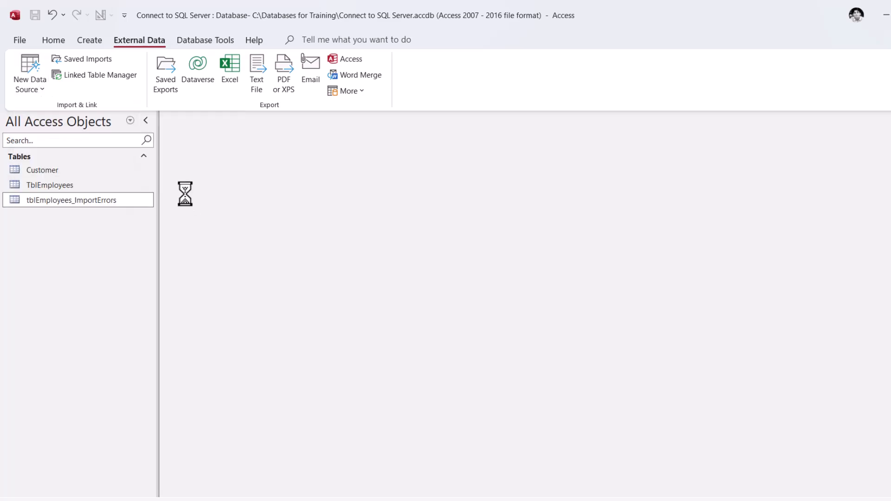
{"action": "left_click", "coordinate": [316, 382]}
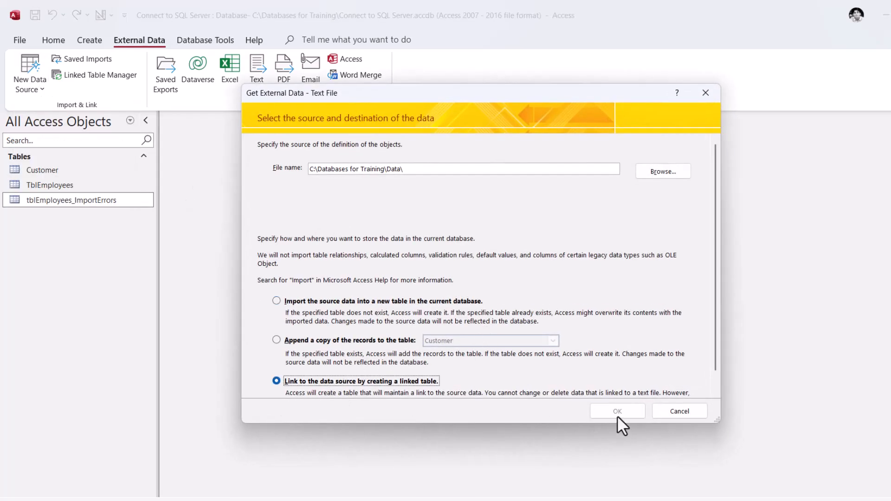
{"action": "left_click", "coordinate": [661, 172]}
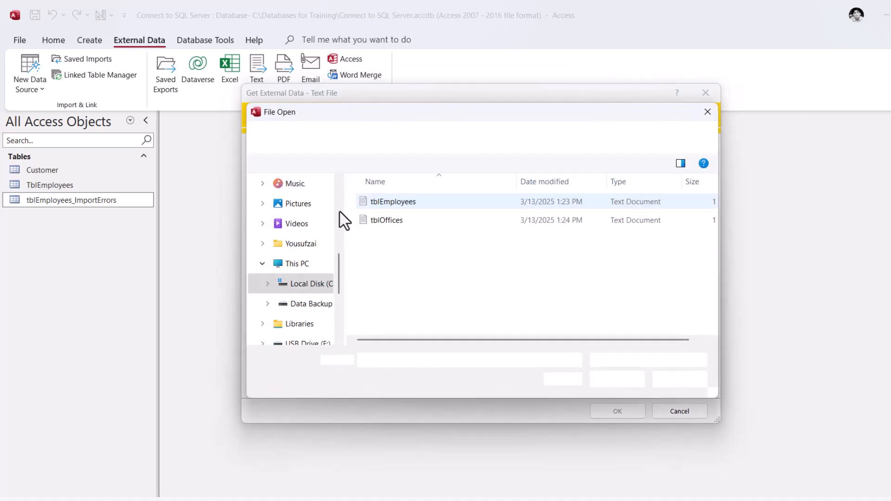
{"action": "double_click", "coordinate": [379, 223]}
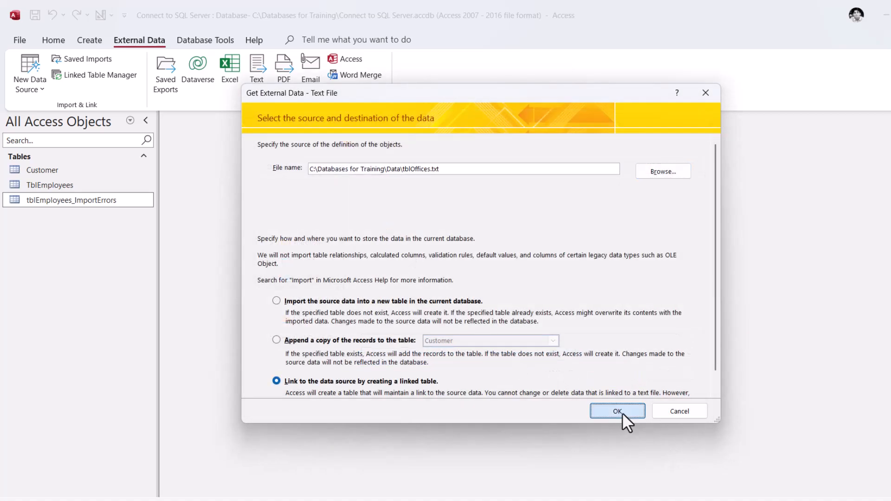
{"action": "left_click", "coordinate": [618, 412]}
Complete the Link Text Wizard with comma-delimited fields and the default field options, and dismiss the closing message
{"action": "left_click", "coordinate": [620, 384]}
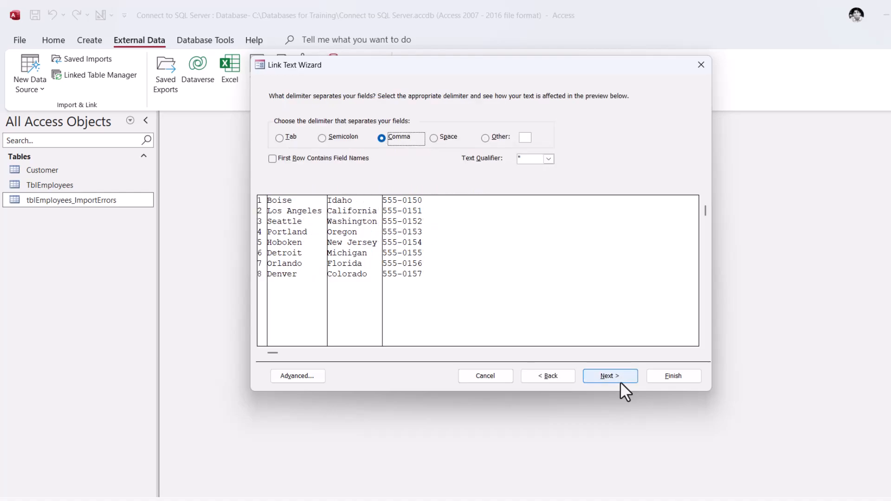
{"action": "left_click", "coordinate": [620, 383]}
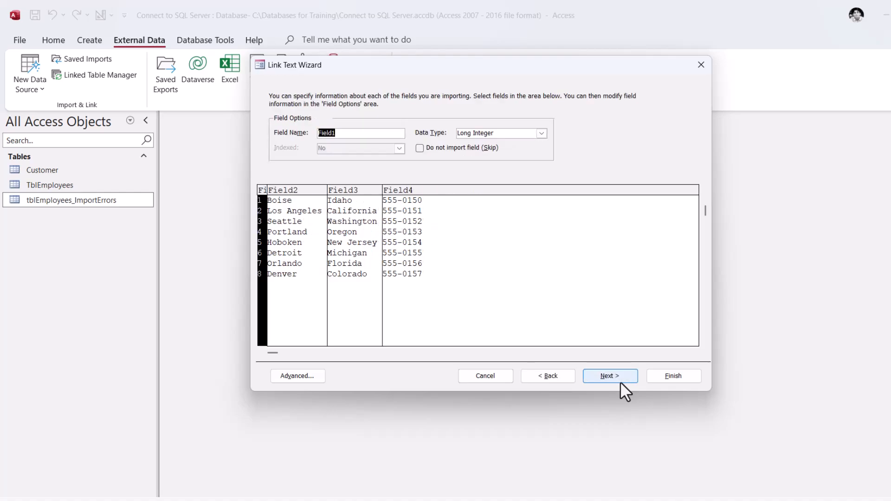
{"action": "left_click", "coordinate": [669, 377]}
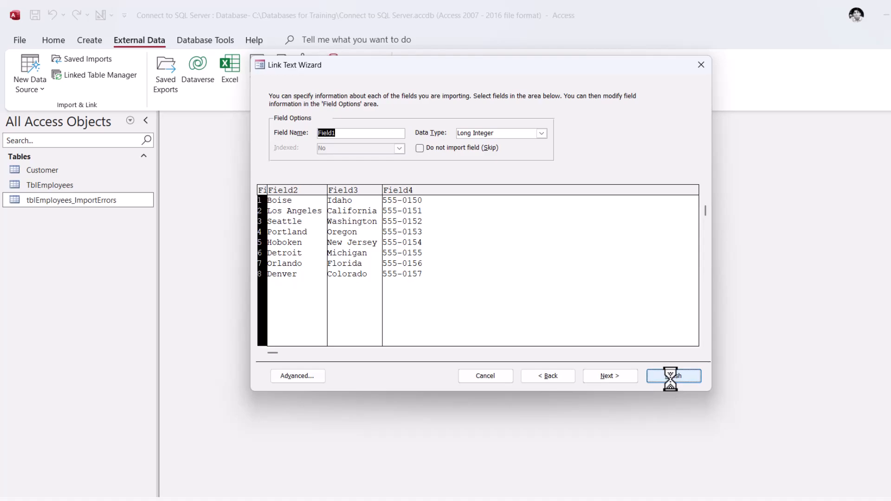
{"action": "left_click", "coordinate": [479, 293]}
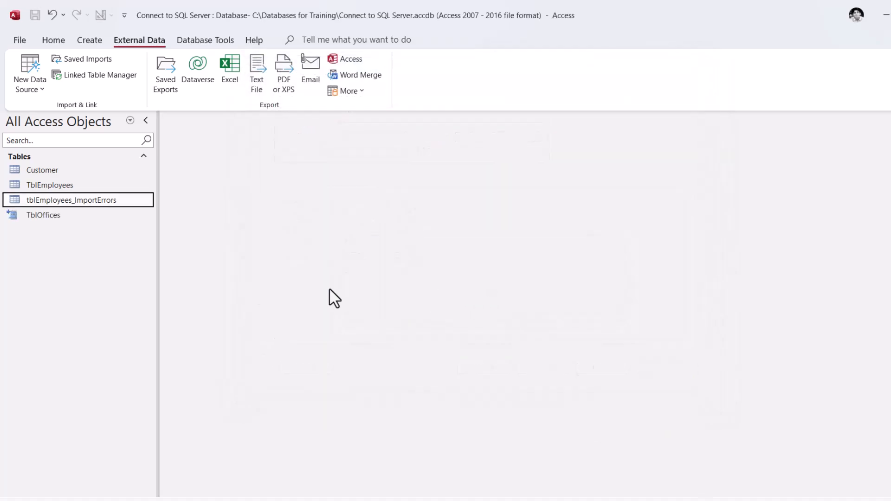
Open the linked TblOffices table, examine its records and the fields of its blank new-record row, and close it
{"action": "left_click", "coordinate": [52, 214]}
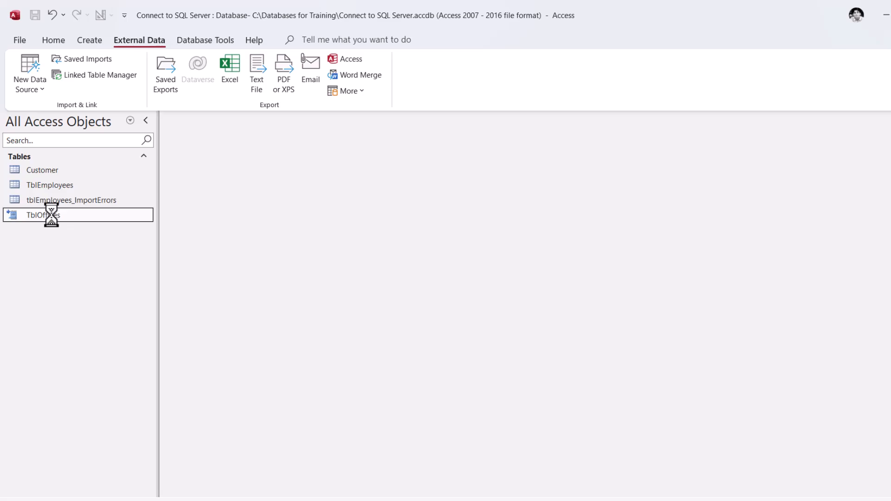
{"action": "double_click", "coordinate": [51, 214]}
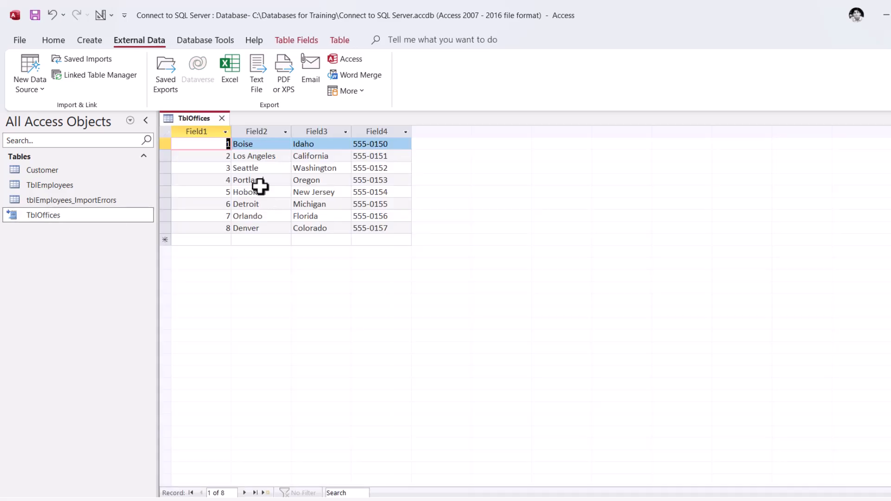
{"action": "left_click", "coordinate": [260, 239]}
{"action": "left_click_drag", "start_coordinate": [374, 228], "coordinate": [388, 228]}
{"action": "key", "text": "Down"}
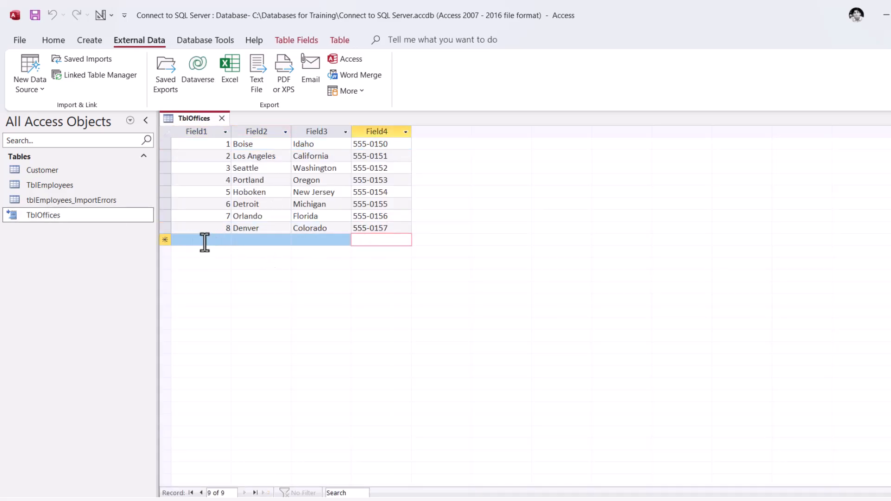
{"action": "left_click", "coordinate": [243, 240]}
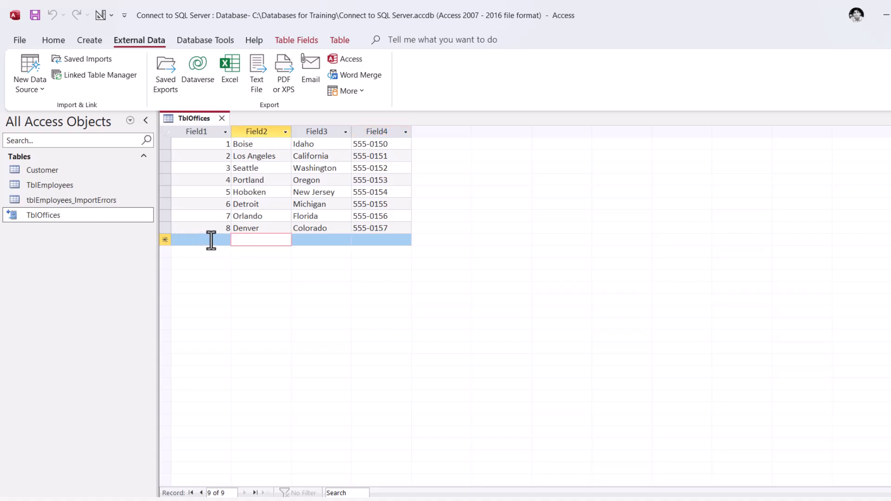
{"action": "left_click", "coordinate": [294, 240]}
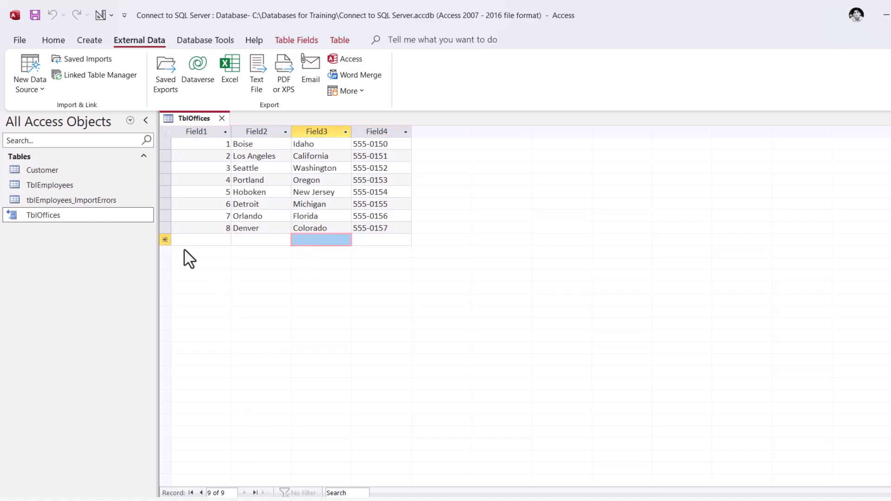
{"action": "left_click", "coordinate": [166, 240]}
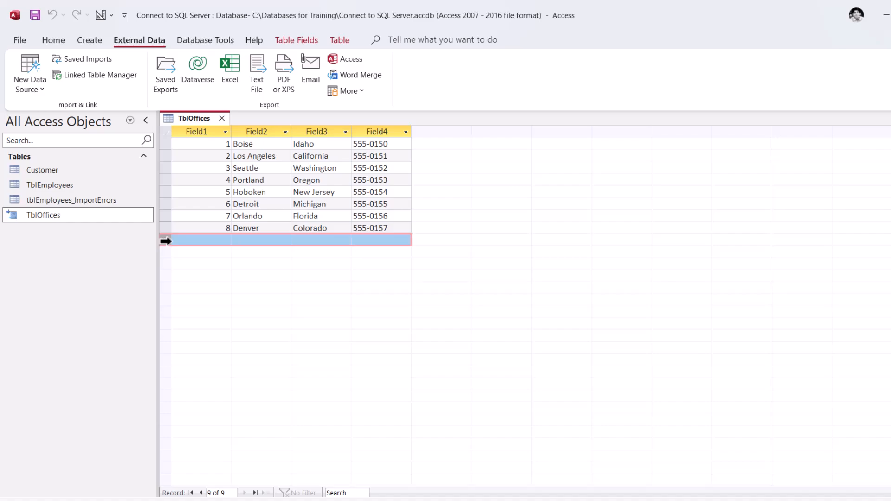
{"action": "left_click", "coordinate": [223, 242]}
{"action": "left_click", "coordinate": [284, 241]}
{"action": "left_click", "coordinate": [327, 240]}
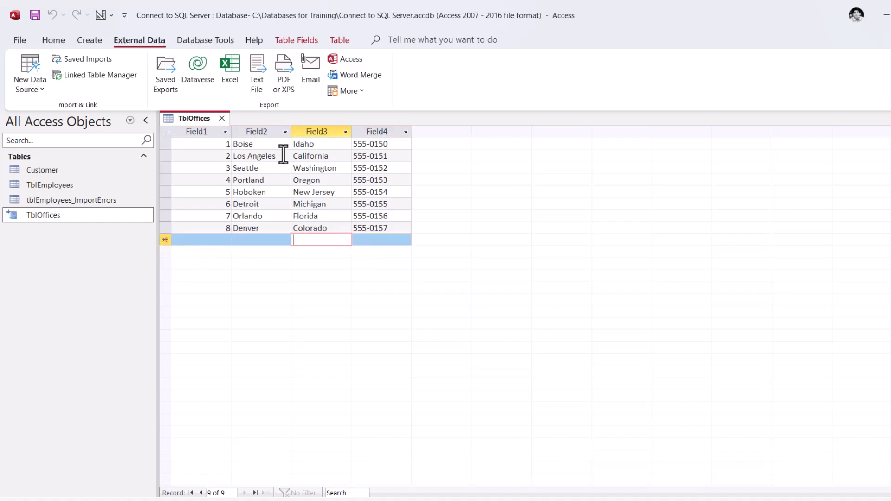
{"action": "left_click", "coordinate": [221, 118]}
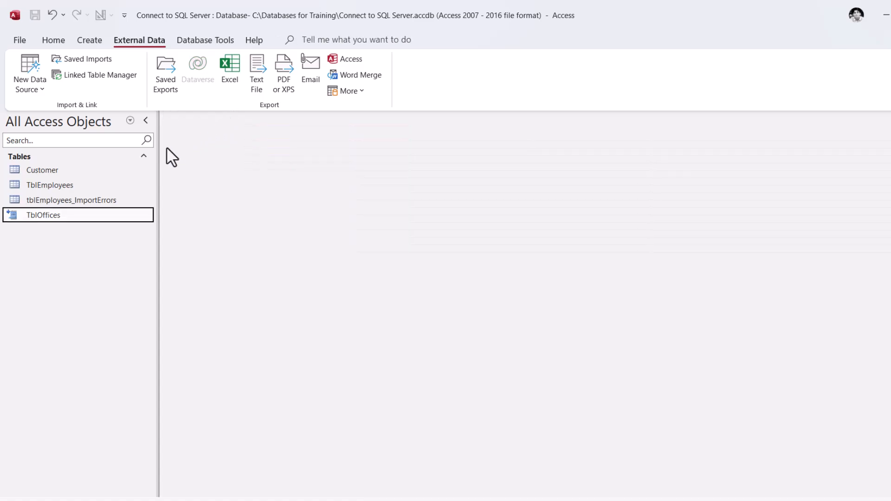